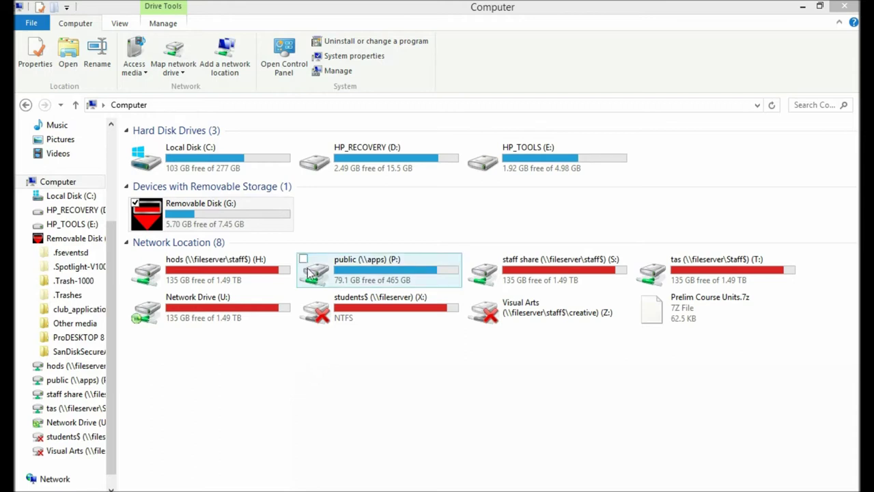
{"action": "left_click", "coordinate": [223, 211]}
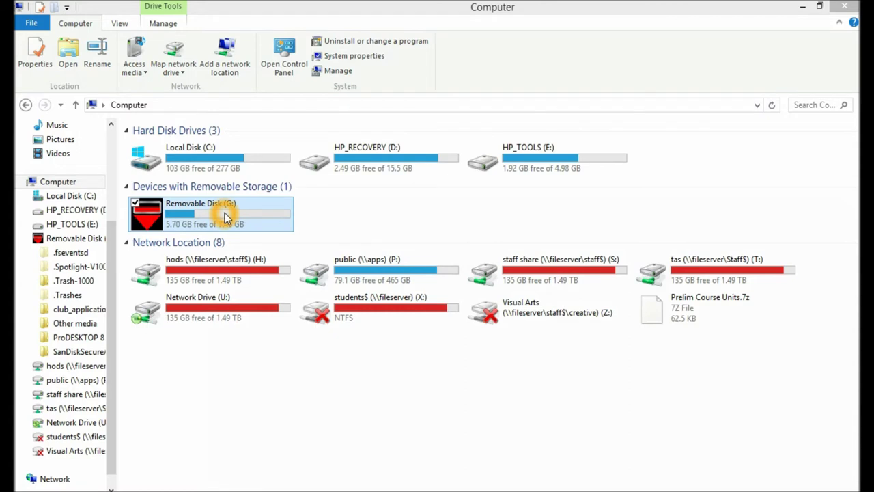
{"action": "left_click", "coordinate": [339, 219]}
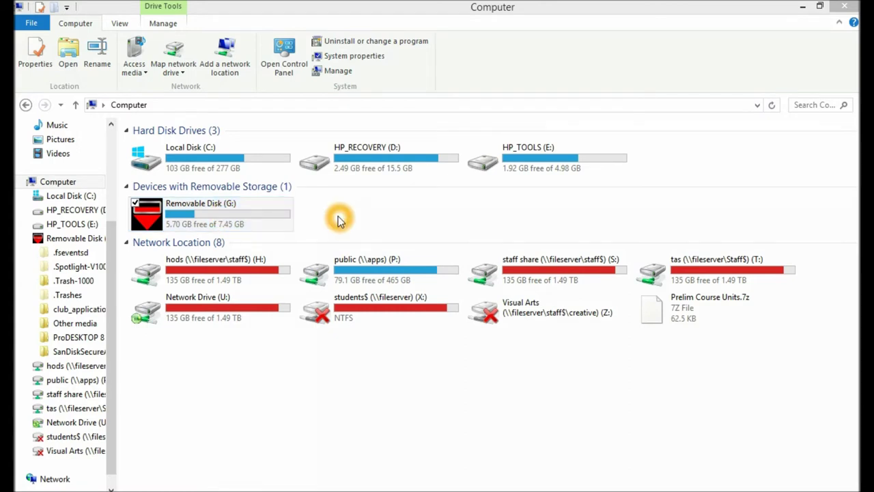
{"action": "left_click", "coordinate": [280, 212]}
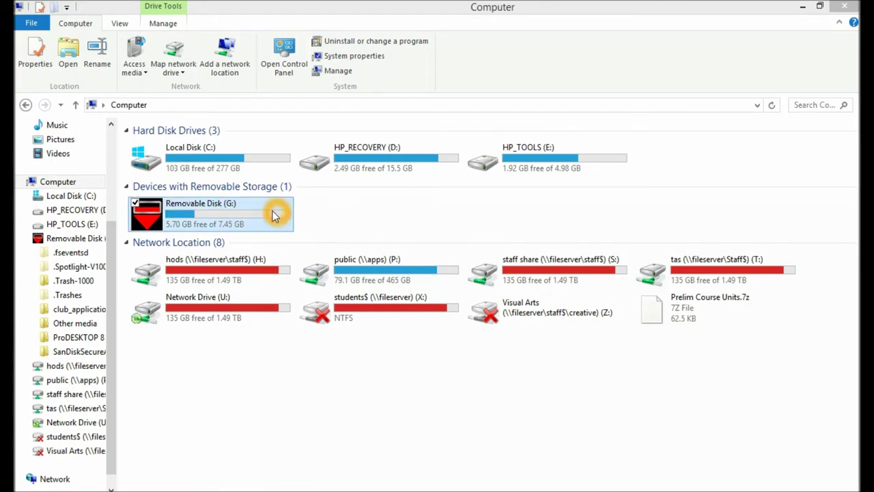
{"action": "left_click", "coordinate": [235, 207]}
{"action": "left_click", "coordinate": [191, 204]}
{"action": "left_click", "coordinate": [215, 213]}
{"action": "left_click", "coordinate": [278, 212]}
{"action": "left_click", "coordinate": [244, 212]}
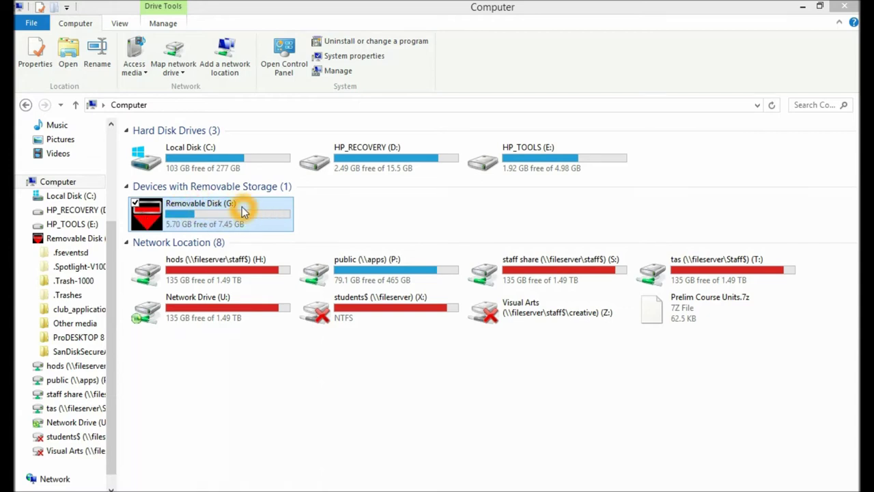
{"action": "left_click", "coordinate": [316, 210]}
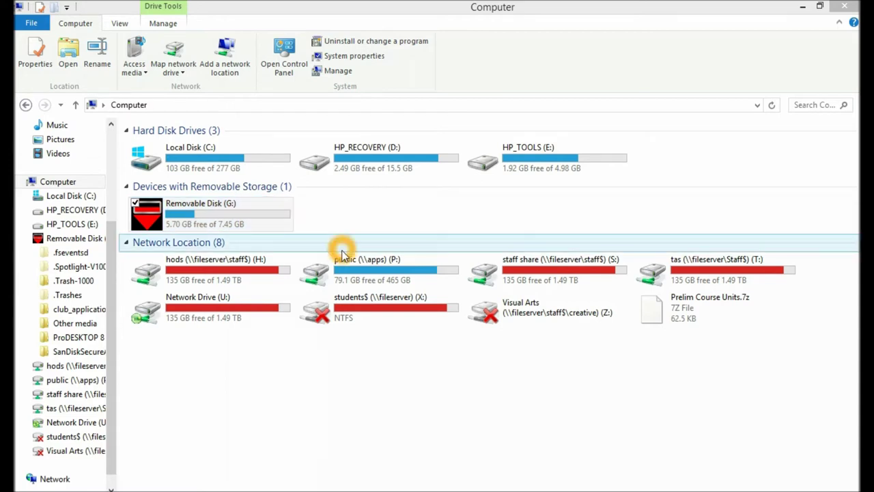
Step: Open the 10IST folder inside Year 10 Student on the public (P:) network drive
{"action": "double_click", "coordinate": [342, 271]}
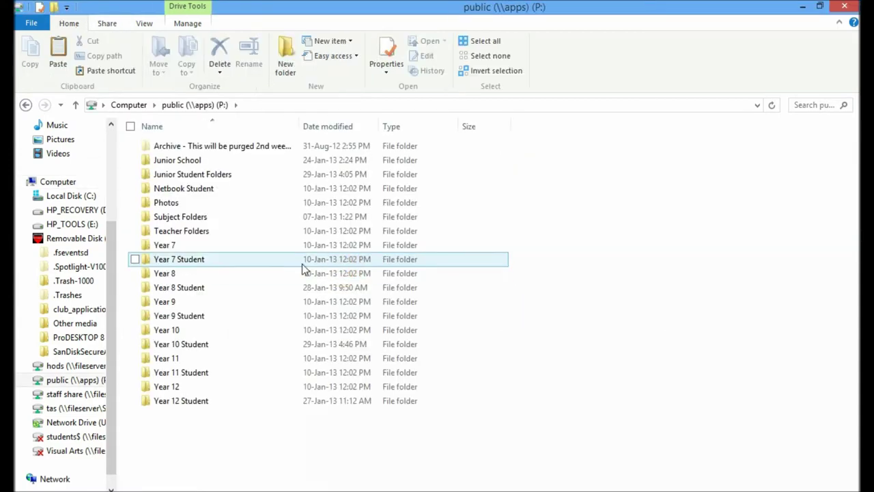
{"action": "left_click", "coordinate": [243, 348]}
{"action": "double_click", "coordinate": [242, 347]}
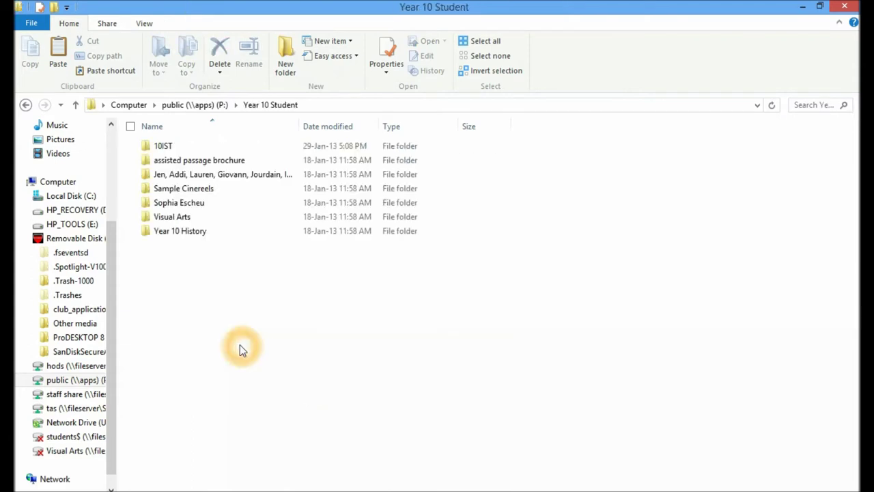
{"action": "double_click", "coordinate": [177, 147]}
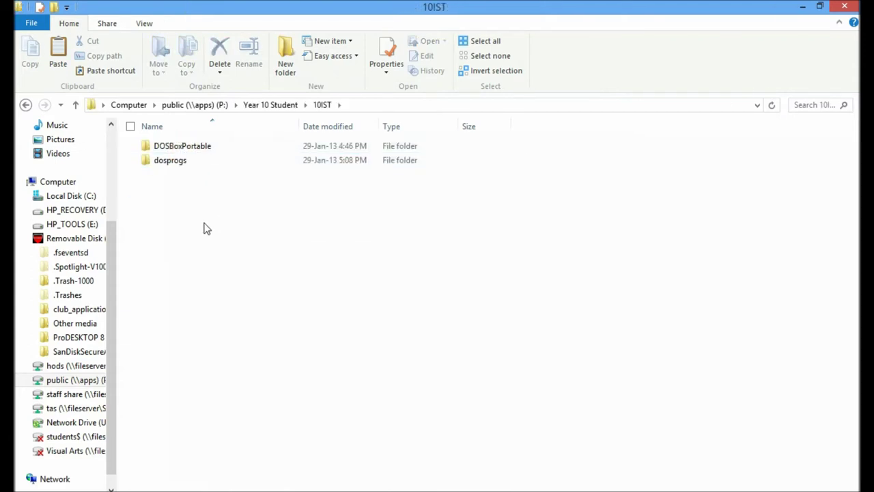
Step: Move the DOSBoxPortable and dosprogs folders from 10IST to Removable Disk (G:)
{"action": "left_click", "coordinate": [143, 147]}
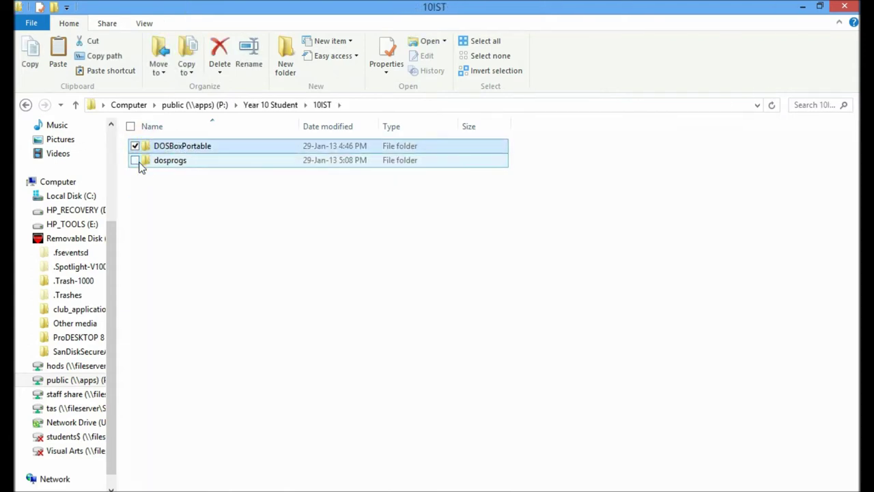
{"action": "left_click", "coordinate": [136, 162]}
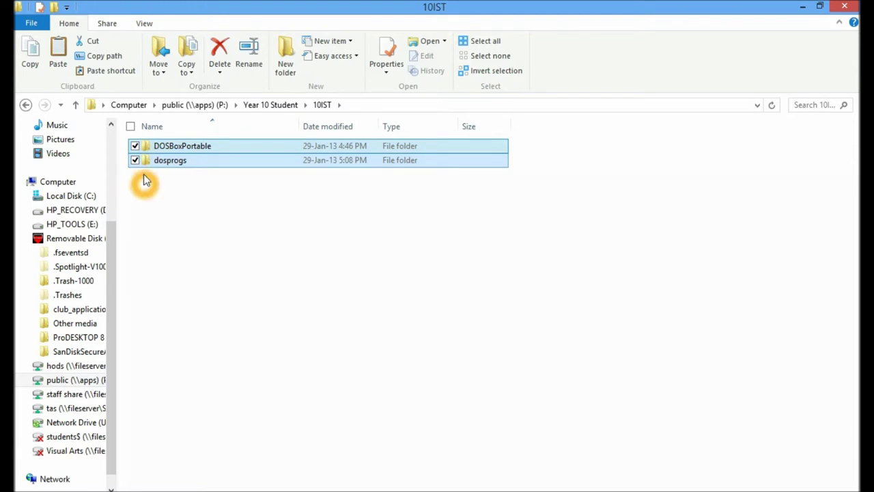
{"action": "right_click", "coordinate": [149, 154]}
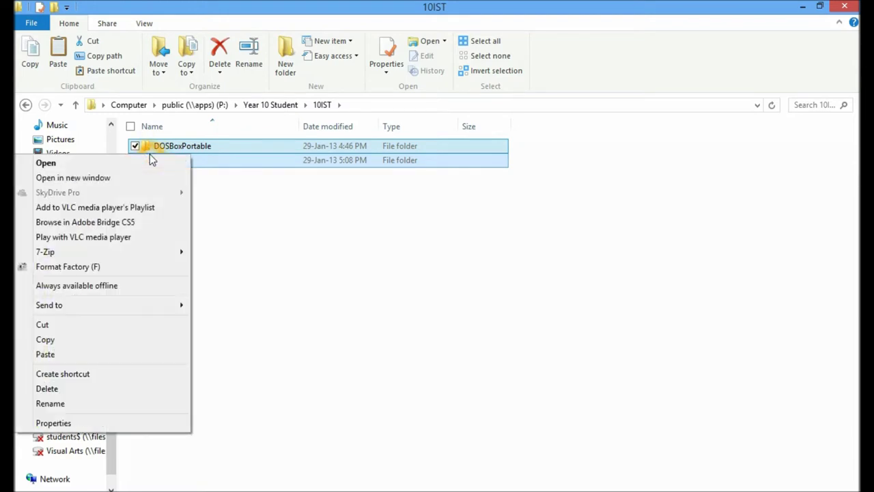
{"action": "left_click", "coordinate": [113, 324]}
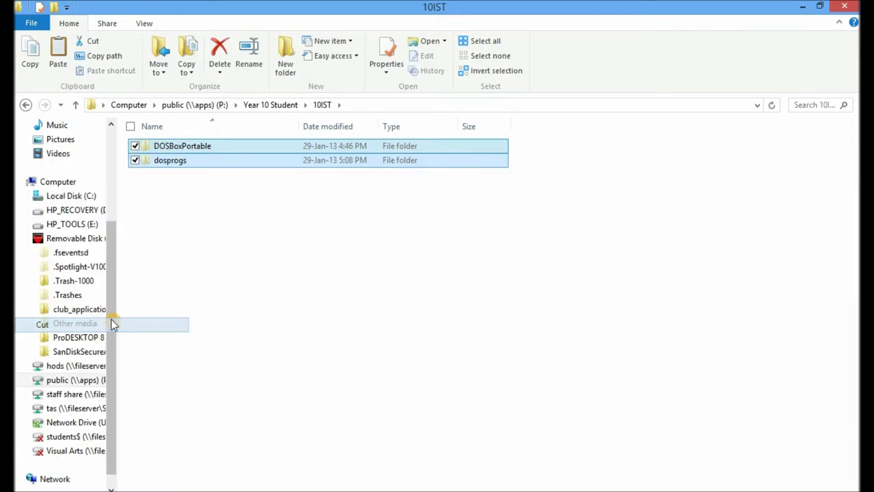
{"action": "right_click", "coordinate": [80, 239]}
{"action": "left_click", "coordinate": [80, 407]}
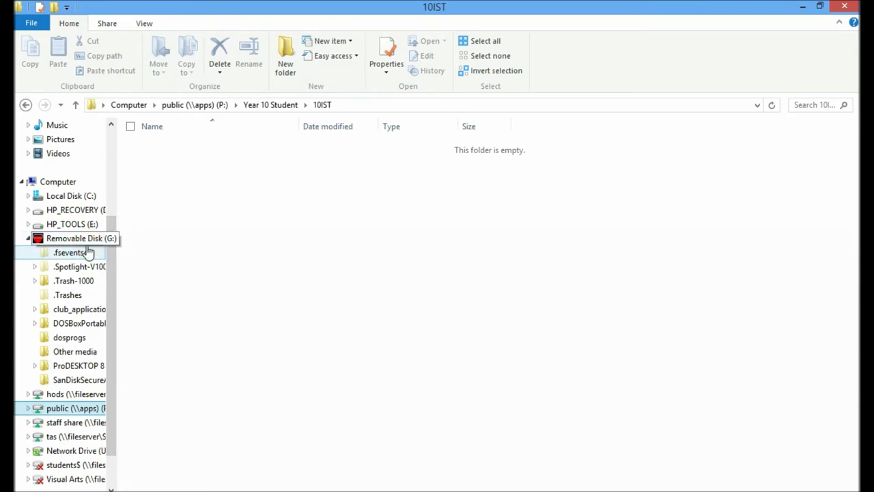
Step: Launch the DOSBoxPortable application from the DOSBoxPortable folder on Removable Disk (G:)
{"action": "left_click", "coordinate": [77, 326]}
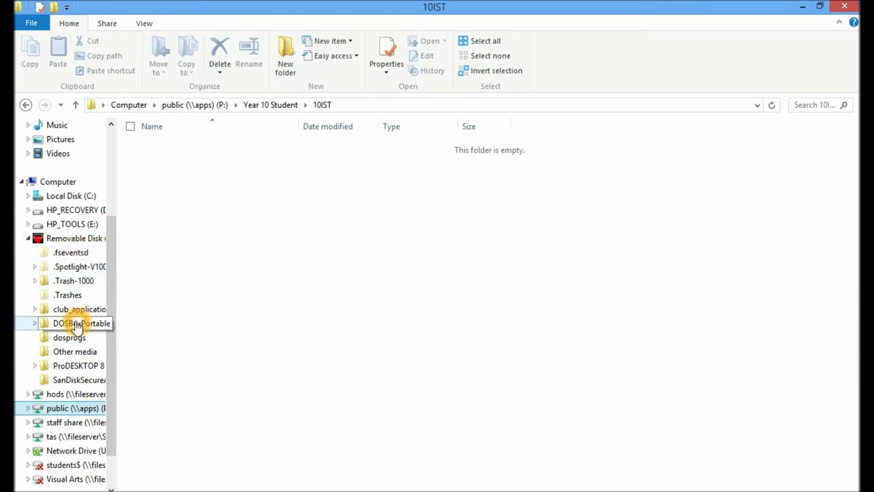
{"action": "left_click", "coordinate": [78, 336]}
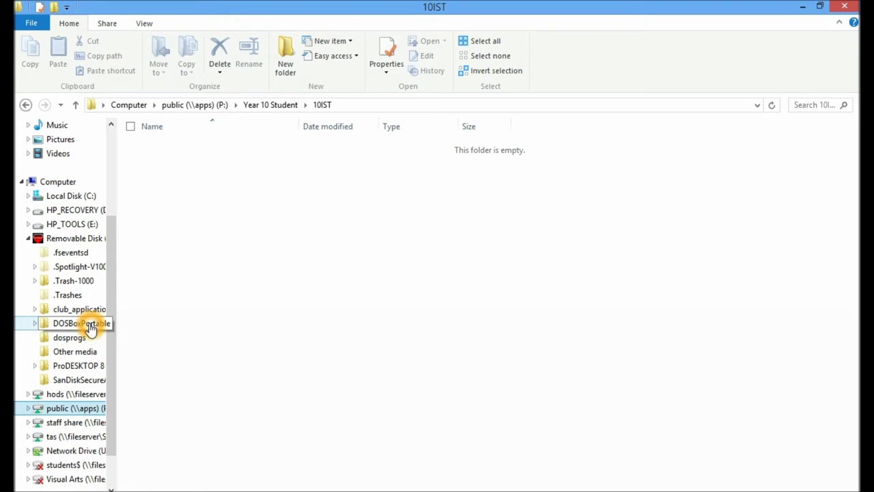
{"action": "left_click", "coordinate": [90, 325]}
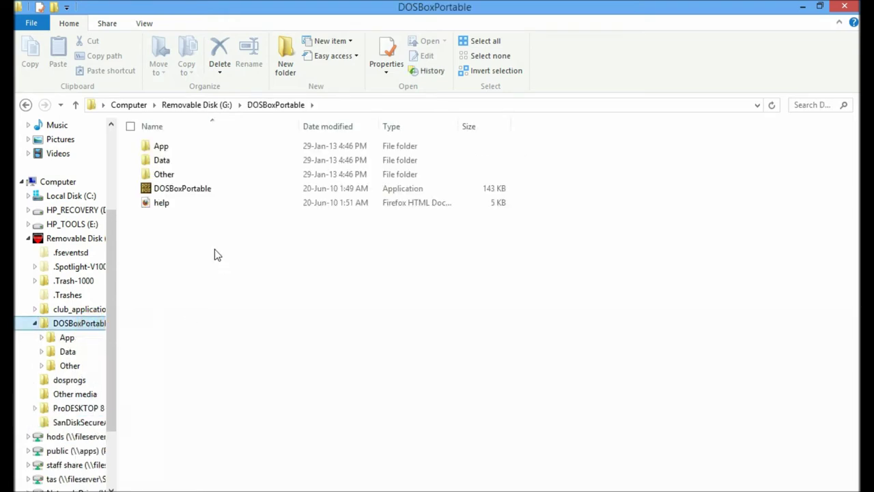
{"action": "double_click", "coordinate": [201, 190]}
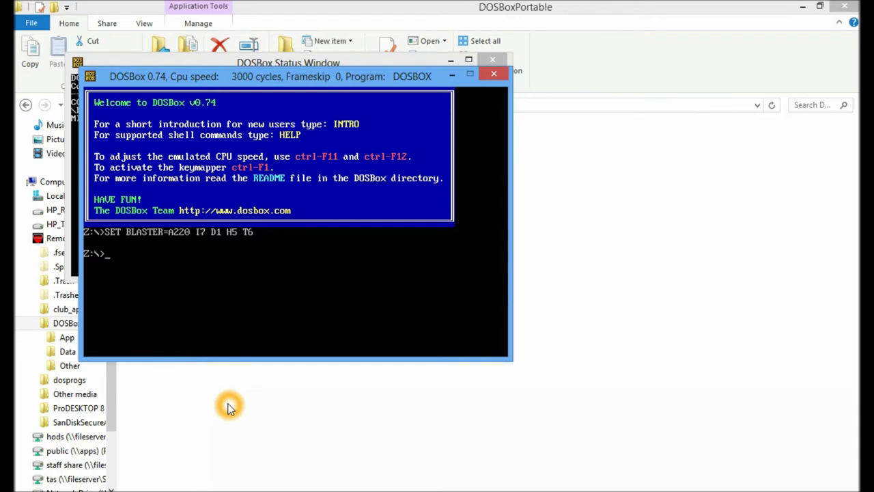
Step: Mount the g:\dosprogs folder as drive C in DOSBox with "mount c g:\dosprogs"
{"action": "type", "text": "mount c g:"}
{"action": "type", "text": "\\dosprog"}
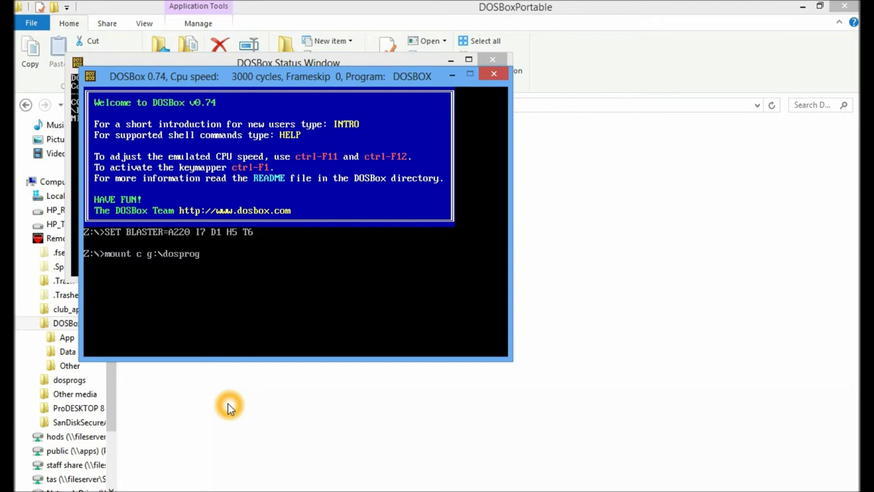
{"action": "type", "text": "s"}
{"action": "key", "text": "Return"}
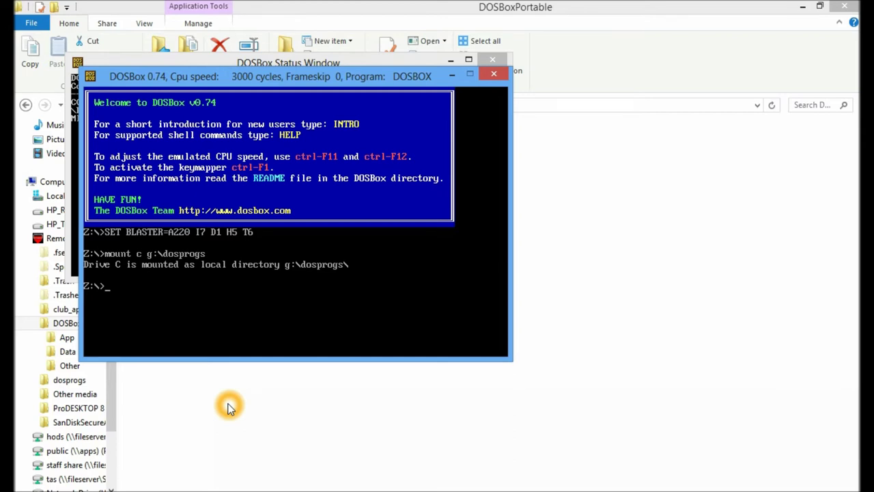
Step: Switch to c:\ and start QuickBASIC with the qb command, dismissing its welcome dialog
{"action": "type", "text": "C:"}
{"action": "type", "text": "\\"}
{"action": "key", "text": "Return"}
{"action": "type", "text": "qb"}
{"action": "key", "text": "Return"}
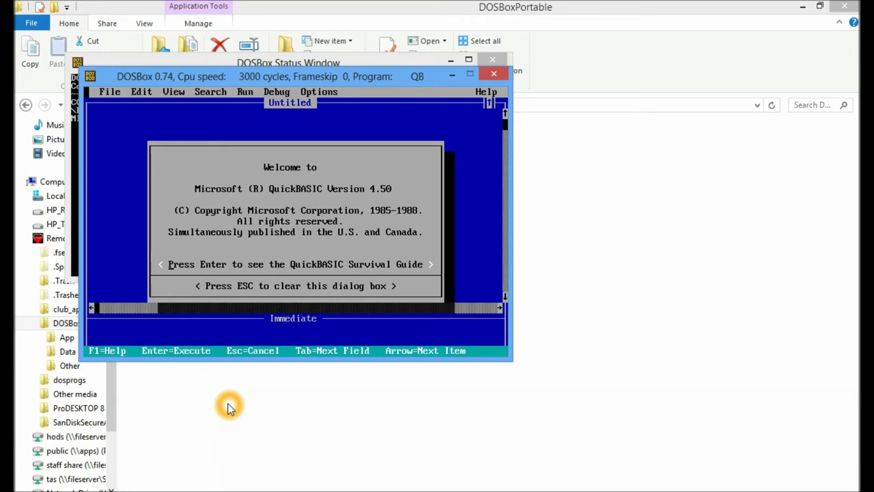
{"action": "key", "text": "Escape"}
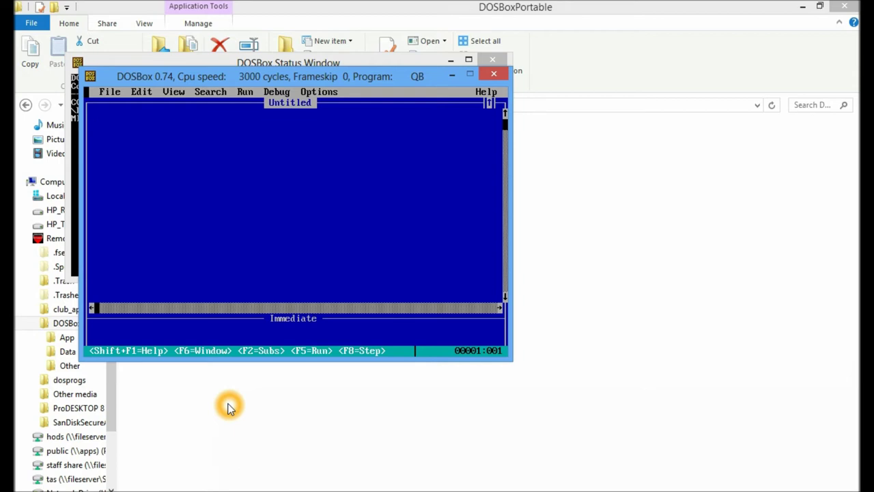
Step: Write a two-line QuickBASIC program consisting of PRINT "Hello World" followed by END
{"action": "type", "text": "Print \"Hello W"}
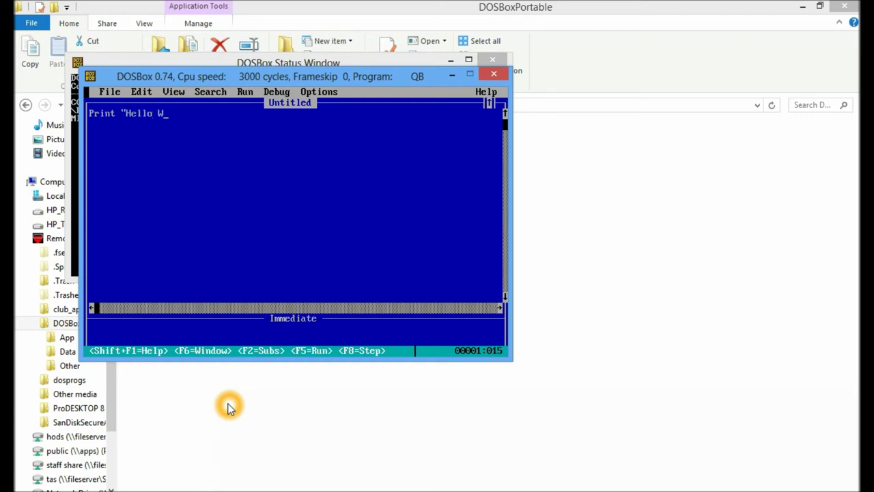
{"action": "type", "text": "orld\""}
{"action": "key", "text": "Return"}
{"action": "type", "text": "END"}
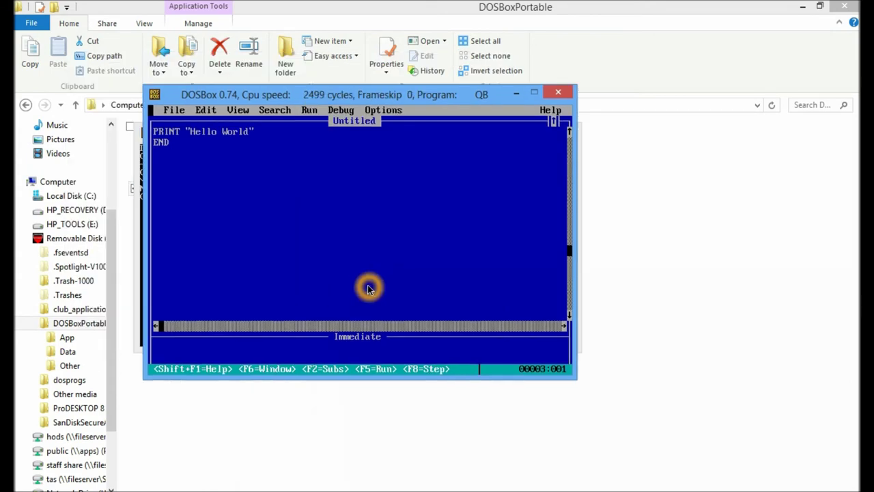
Step: Run the Hello World program, check its output and return to the code editor
{"action": "left_click", "coordinate": [387, 330]}
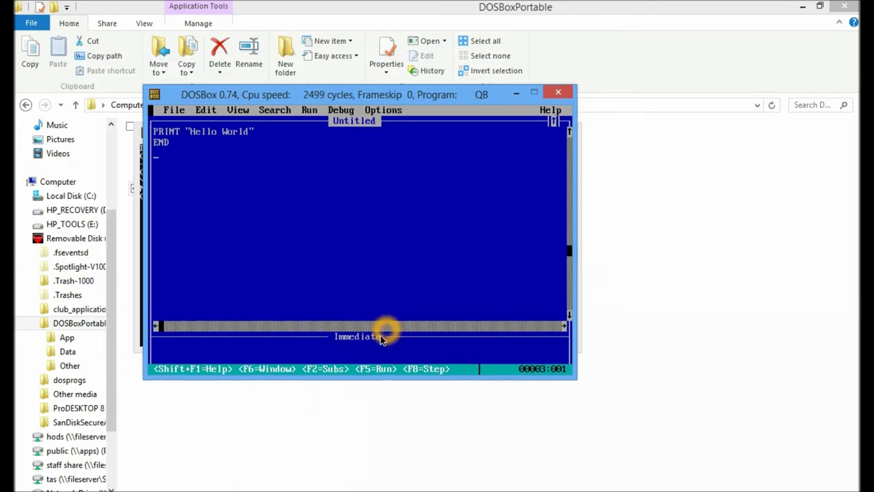
{"action": "left_click", "coordinate": [369, 369]}
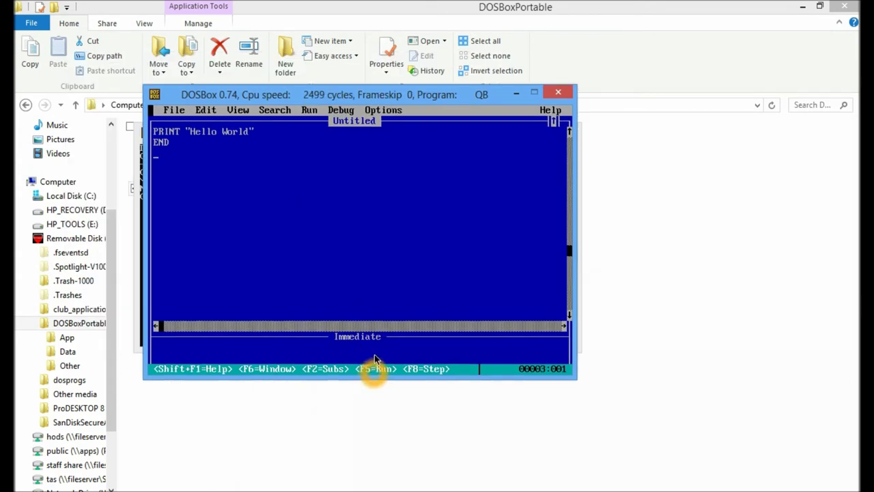
{"action": "left_click", "coordinate": [400, 288]}
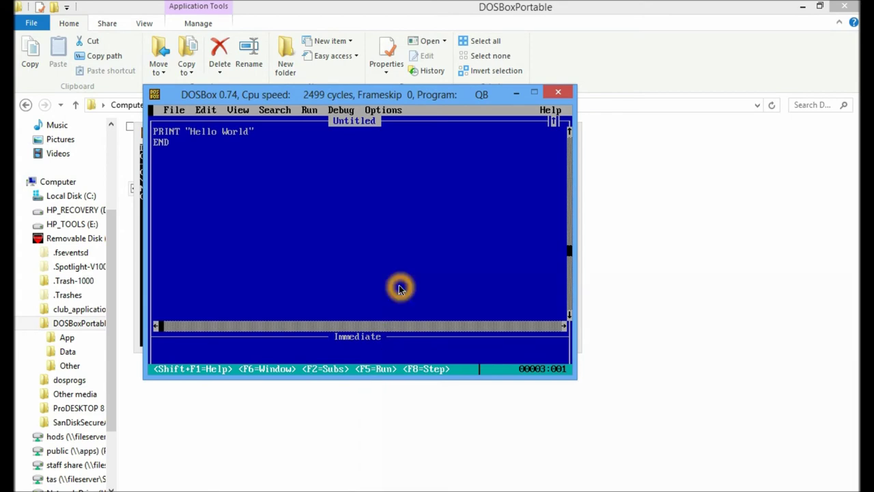
{"action": "key", "text": "F5"}
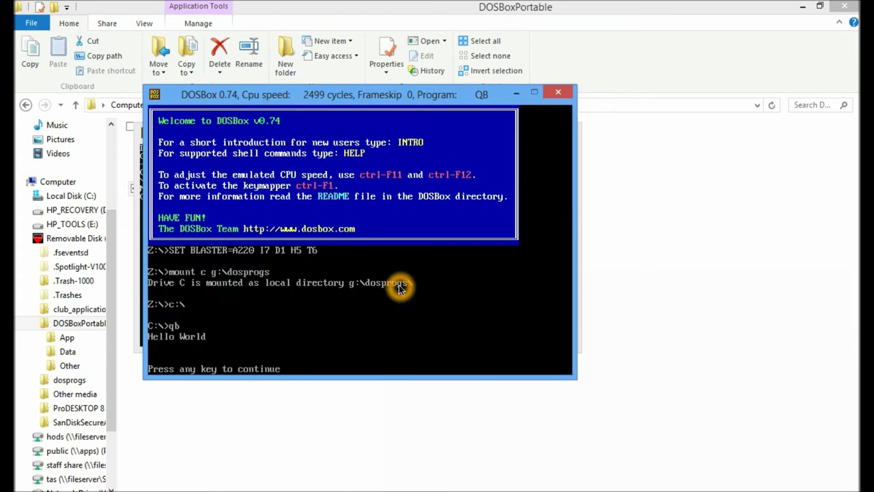
{"action": "left_click", "coordinate": [181, 338]}
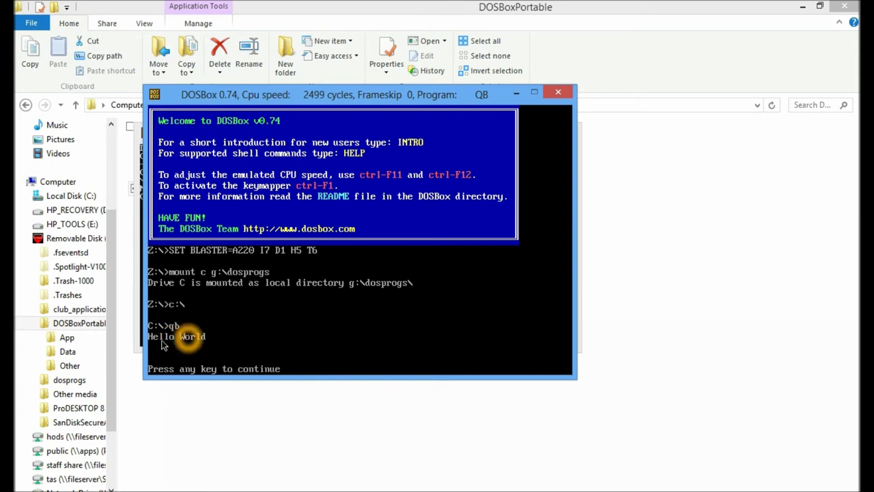
{"action": "left_click", "coordinate": [189, 338]}
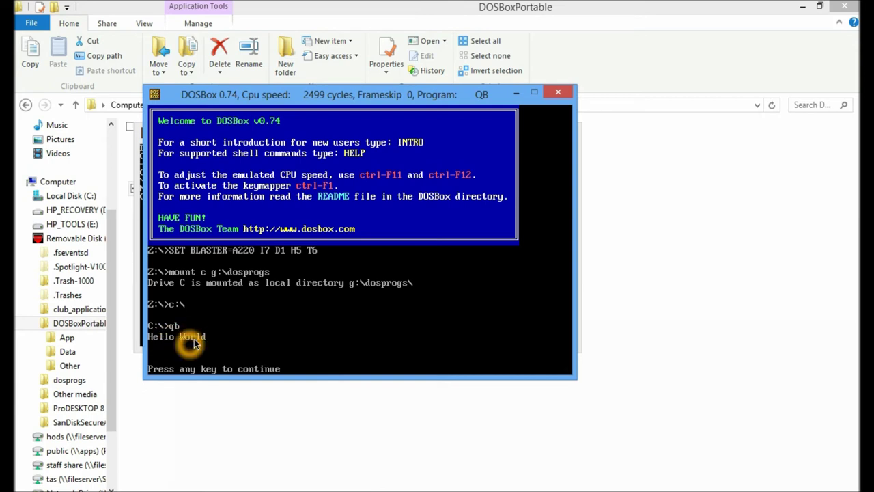
{"action": "left_click", "coordinate": [314, 351]}
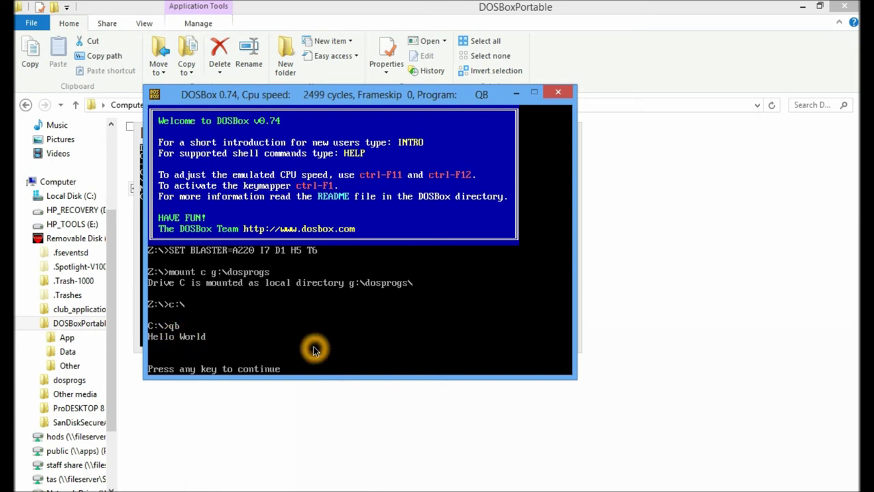
{"action": "key", "text": "Return"}
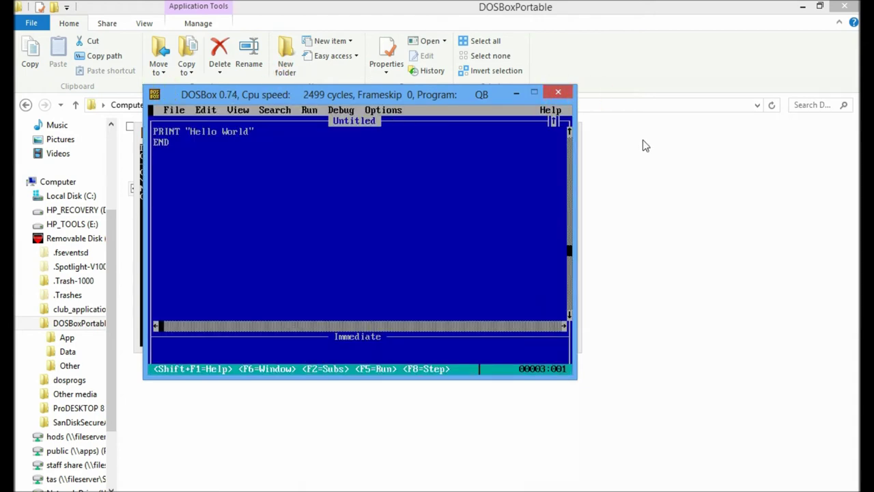
{"action": "left_click", "coordinate": [454, 176]}
{"action": "left_click", "coordinate": [287, 151]}
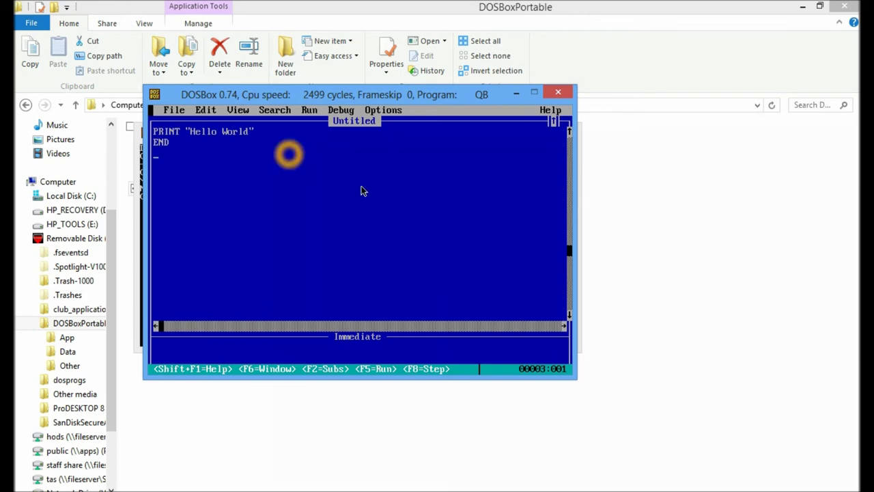
{"action": "left_click", "coordinate": [428, 152]}
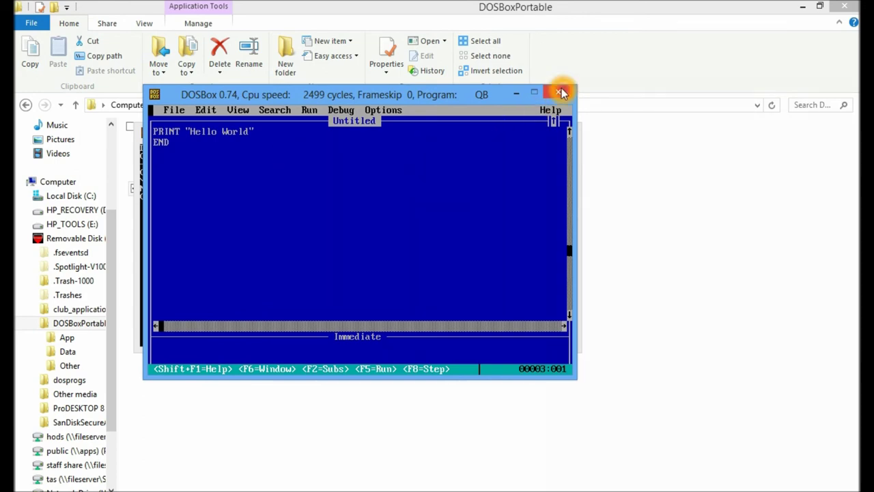
{"action": "left_click", "coordinate": [485, 158]}
{"action": "left_click", "coordinate": [469, 268]}
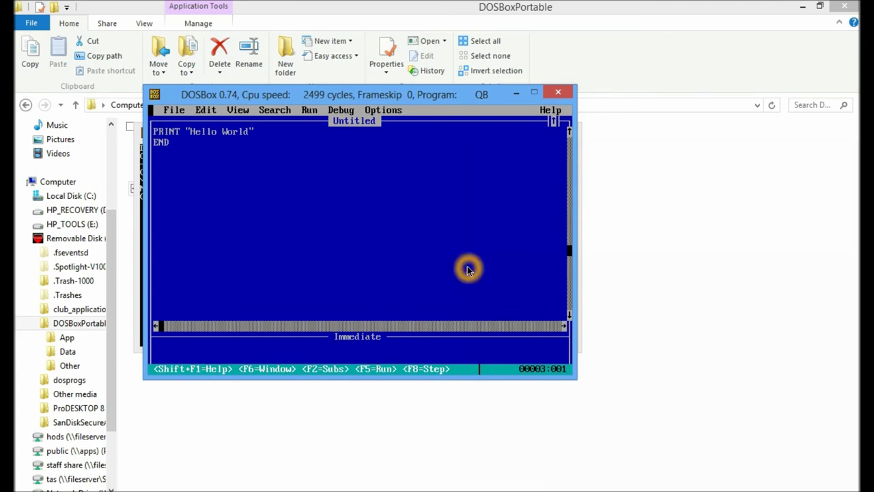
{"action": "left_click", "coordinate": [439, 282]}
{"action": "left_click", "coordinate": [420, 247]}
{"action": "left_click", "coordinate": [404, 222]}
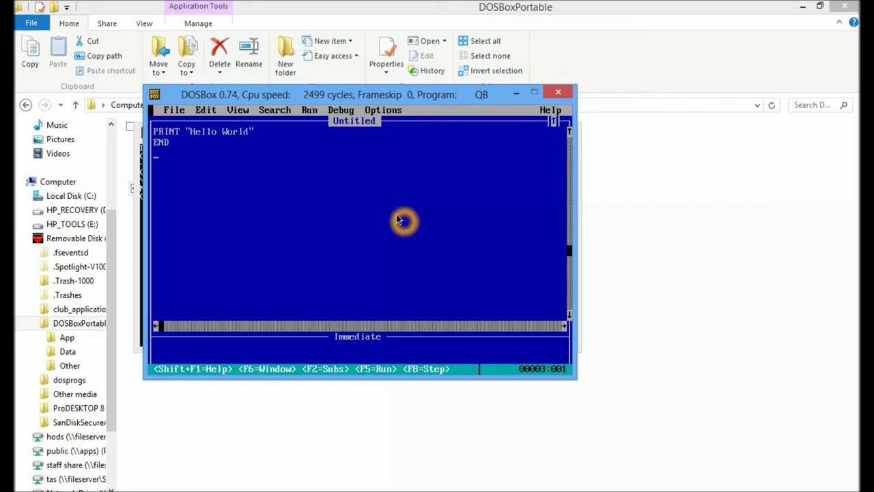
Step: Save the Hello World program to C:\ under the file name Helloworld, keeping the QuickBASIC fast load and save format
{"action": "left_click", "coordinate": [179, 116]}
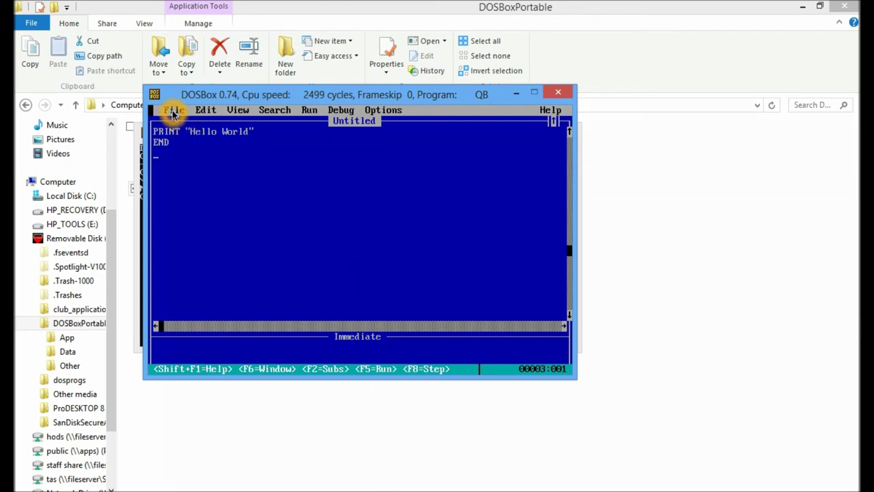
{"action": "left_click", "coordinate": [174, 113]}
{"action": "left_click", "coordinate": [362, 242]}
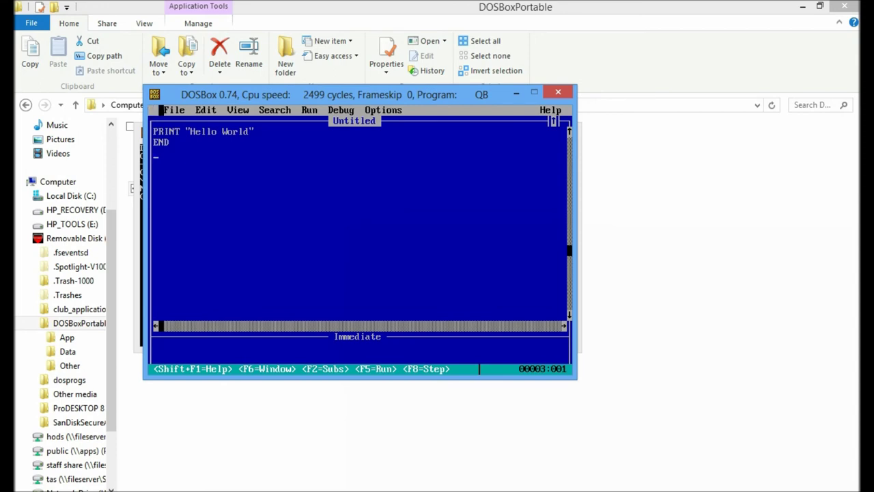
{"action": "key", "text": "alt+f"}
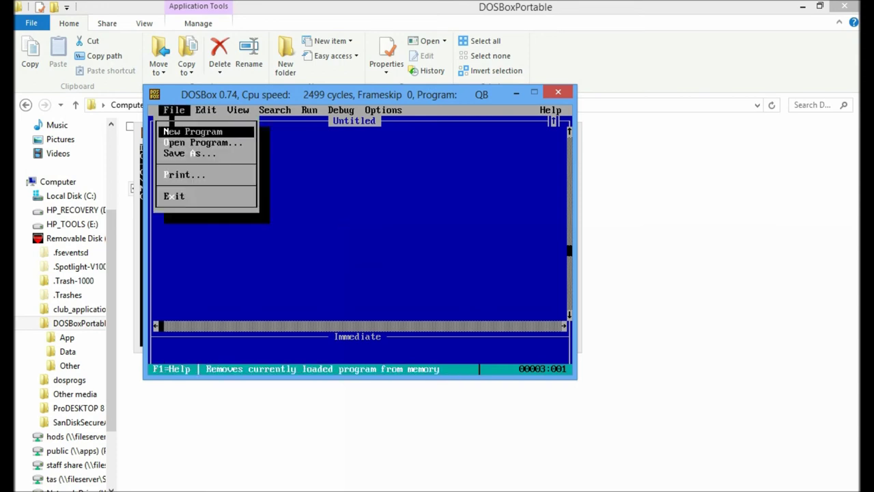
{"action": "left_click", "coordinate": [170, 153]}
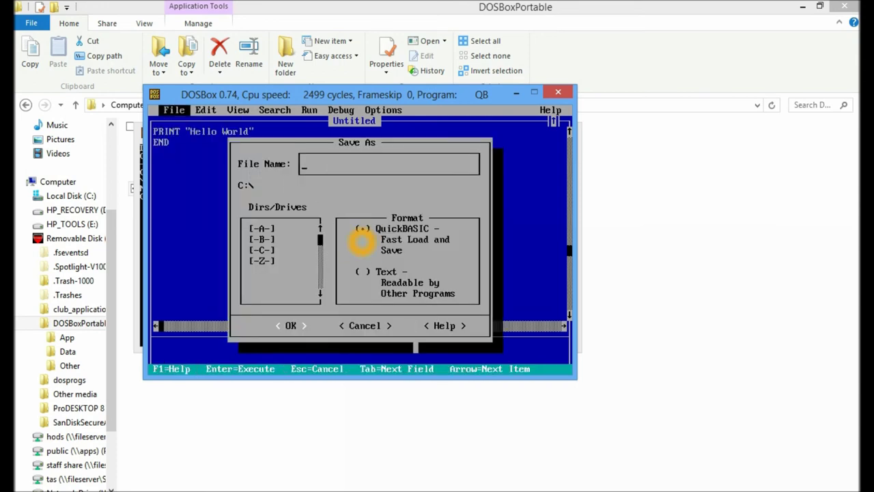
{"action": "type", "text": "Helloworld"}
{"action": "left_click", "coordinate": [287, 325]}
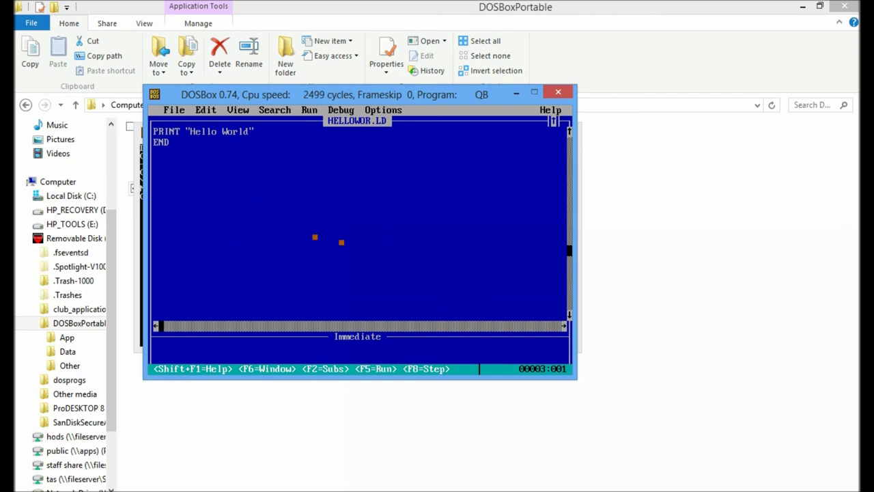
Step: Close DOSBox and open the dosprogs folder on Removable Disk (G:) in File Explorer
{"action": "key", "text": "alt+Tab"}
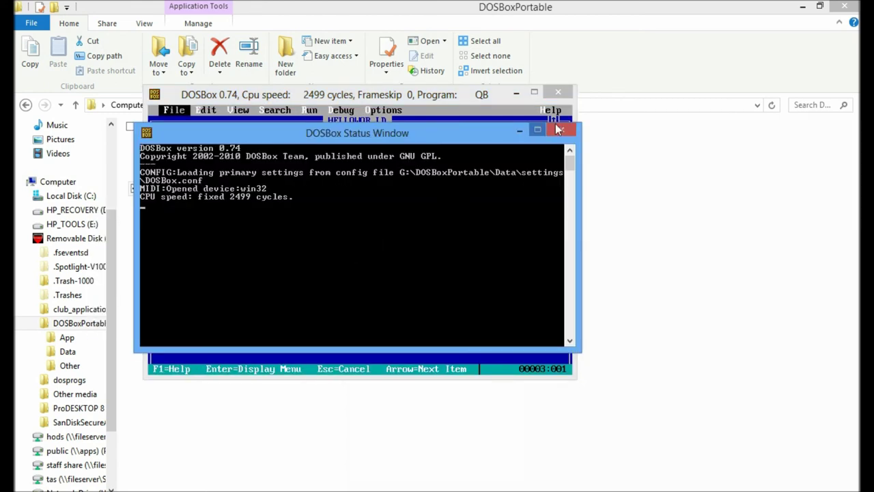
{"action": "left_click", "coordinate": [559, 130]}
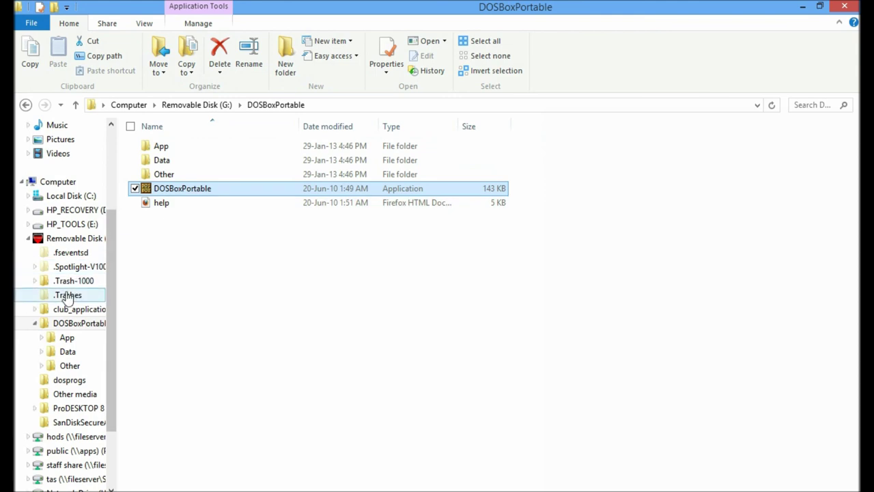
{"action": "left_click", "coordinate": [76, 380]}
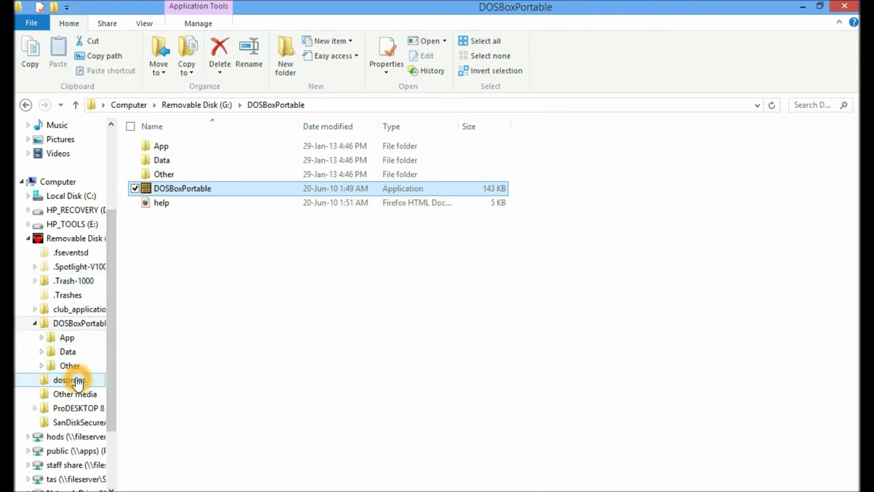
{"action": "left_click", "coordinate": [82, 196]}
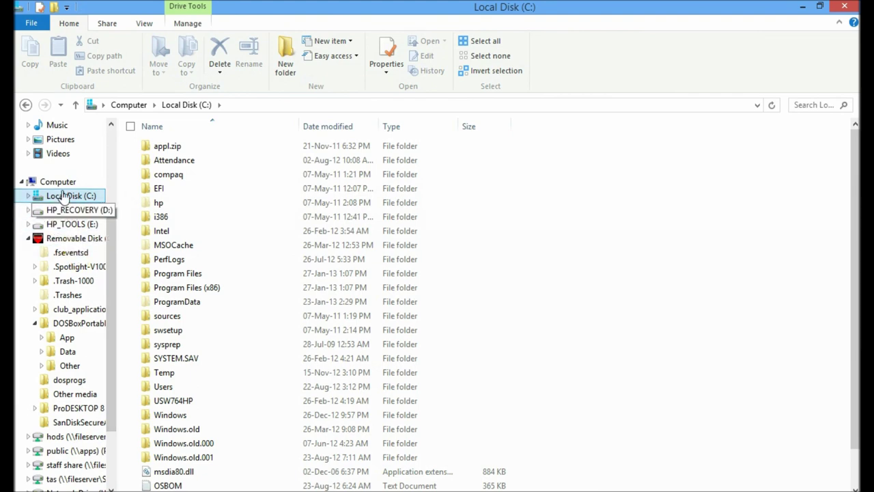
{"action": "left_click", "coordinate": [58, 182]}
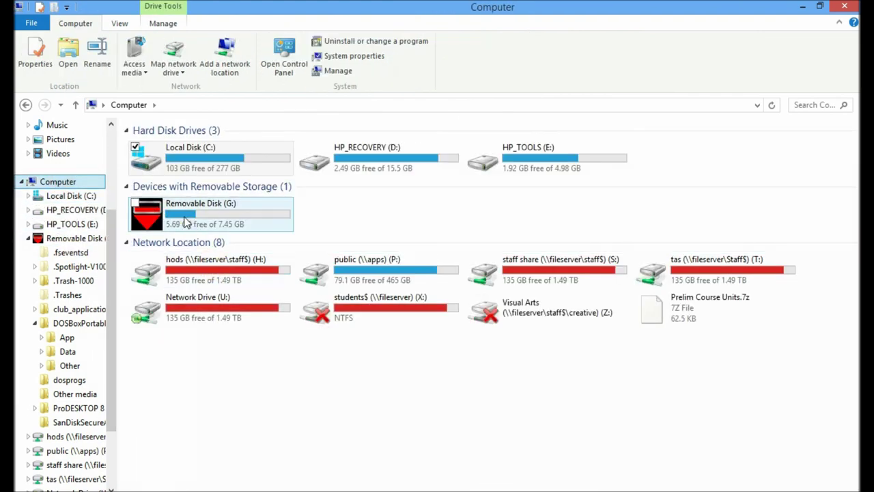
{"action": "double_click", "coordinate": [184, 222]}
{"action": "double_click", "coordinate": [191, 232]}
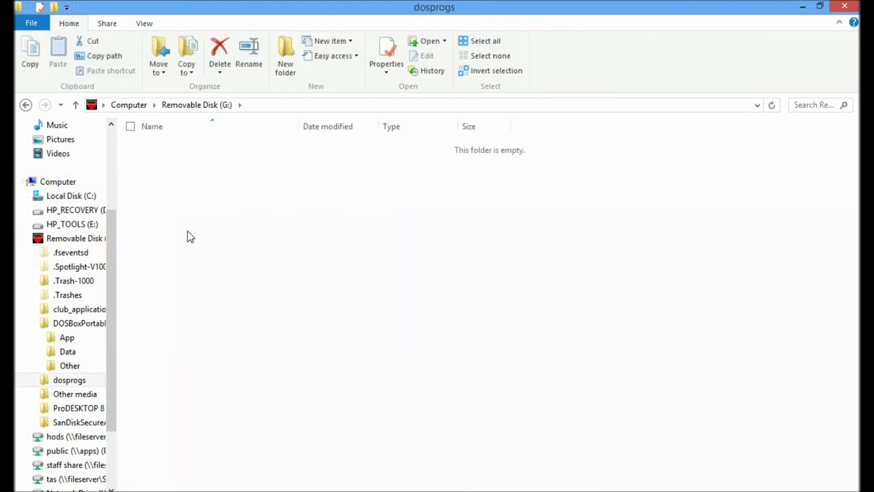
Step: Check the contents of the dosprogs folder for the saved Hello World program file next to QB
{"action": "left_click", "coordinate": [189, 160]}
{"action": "left_click", "coordinate": [198, 148]}
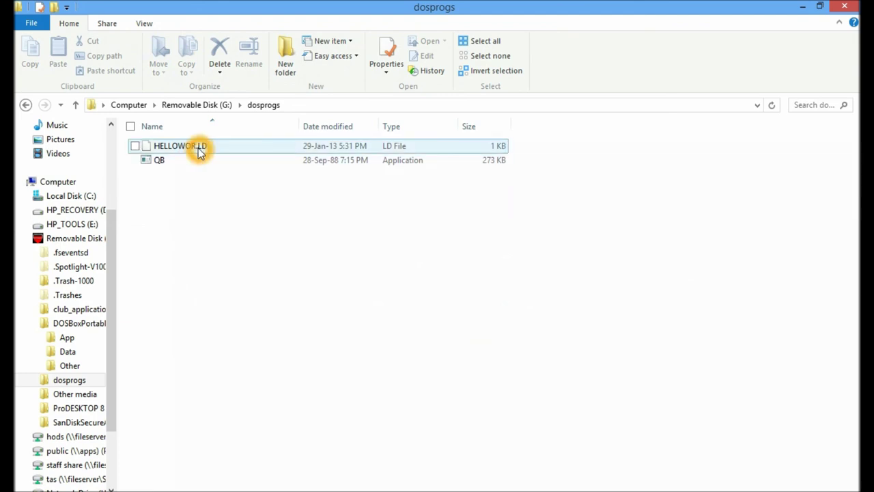
{"action": "left_click", "coordinate": [196, 161]}
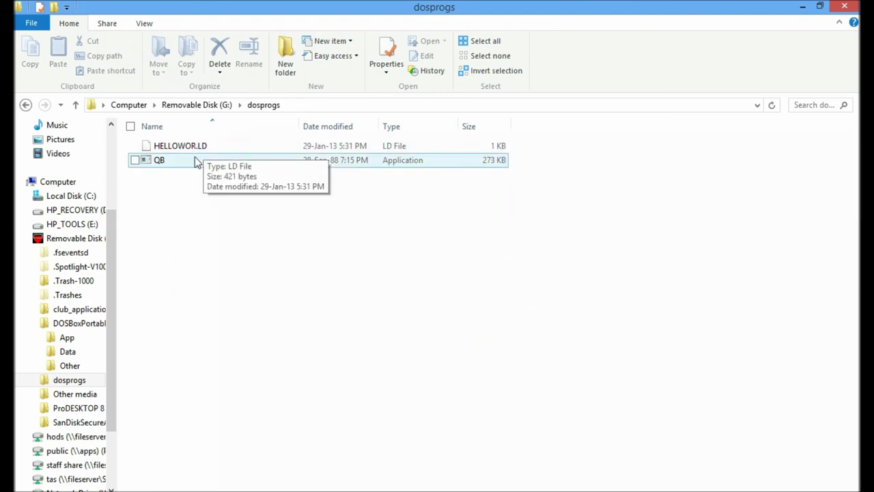
{"action": "left_click", "coordinate": [180, 189]}
{"action": "left_click", "coordinate": [204, 223]}
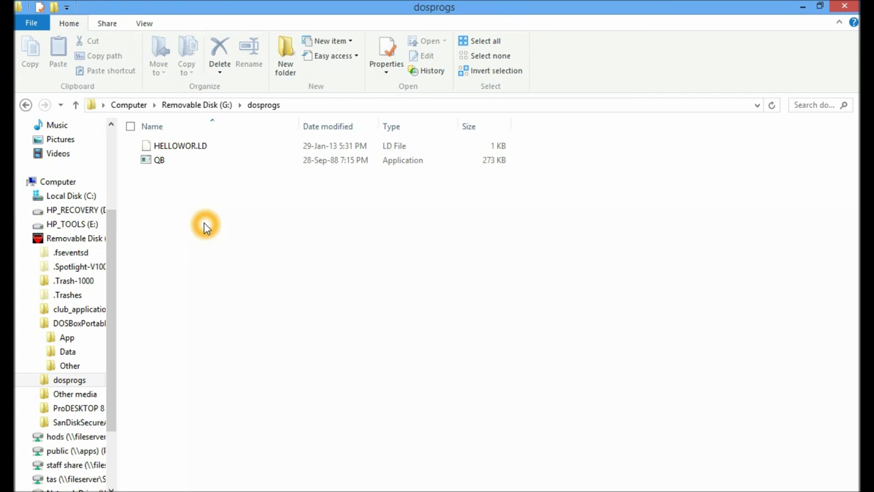